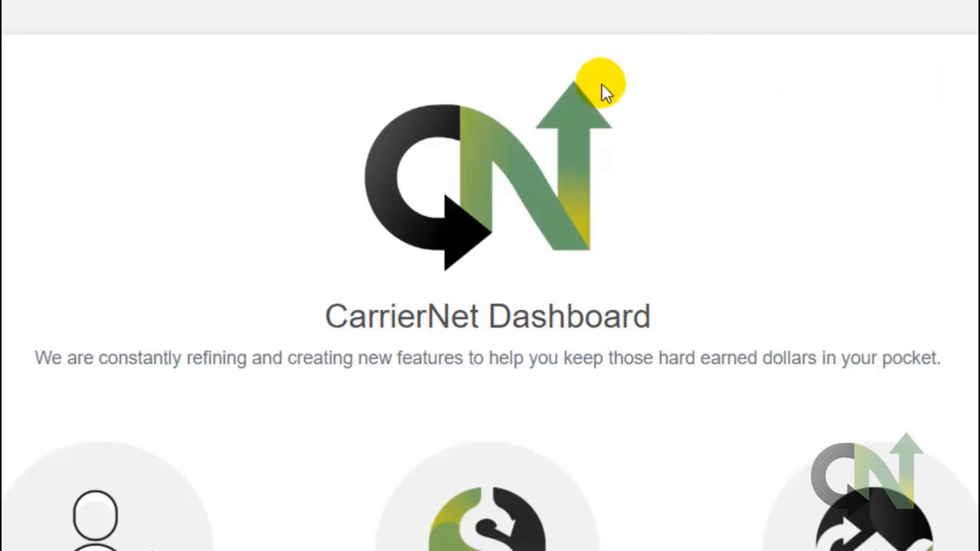
Open the funding requests list from the dashboard and start adding a new invoice.
scroll(669, 122, "down", 5)
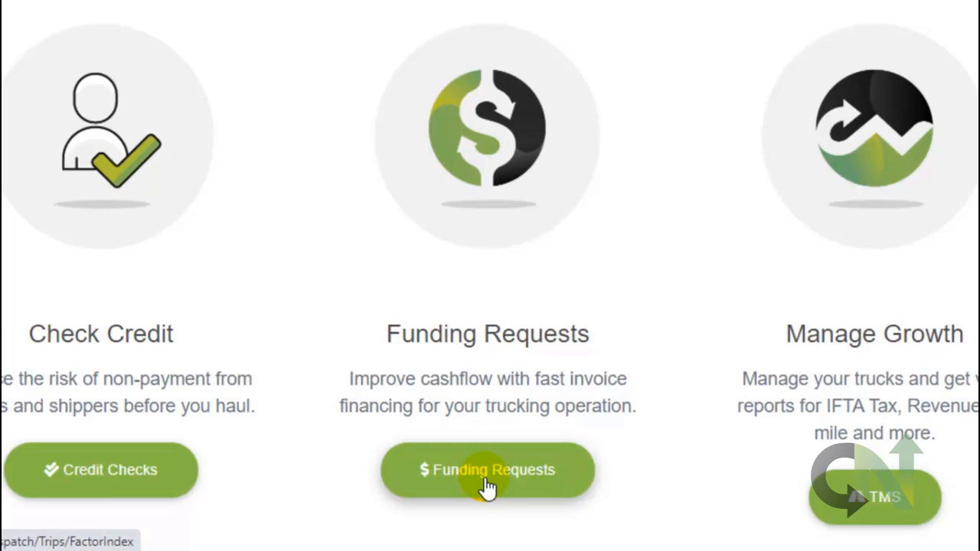
left_click(487, 481)
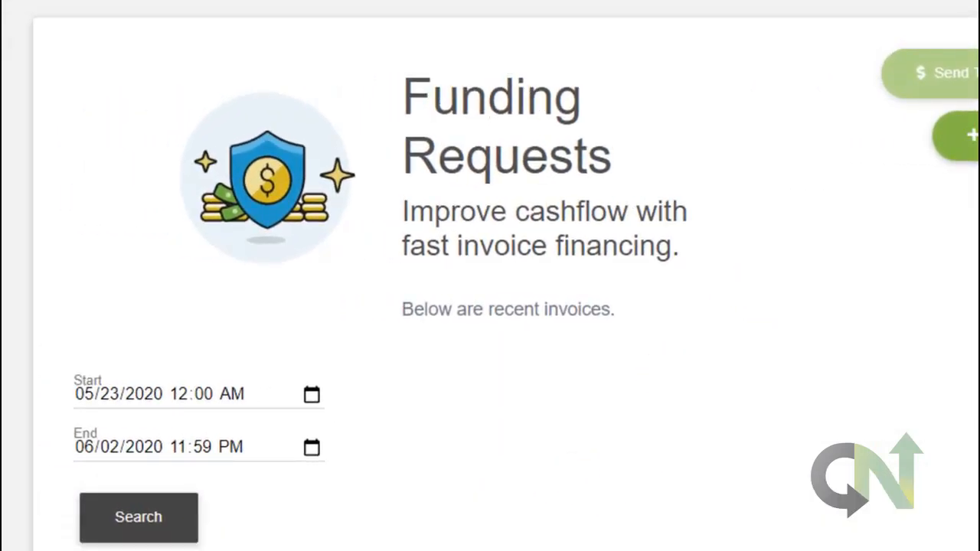
scroll(490, 306, "down", 5)
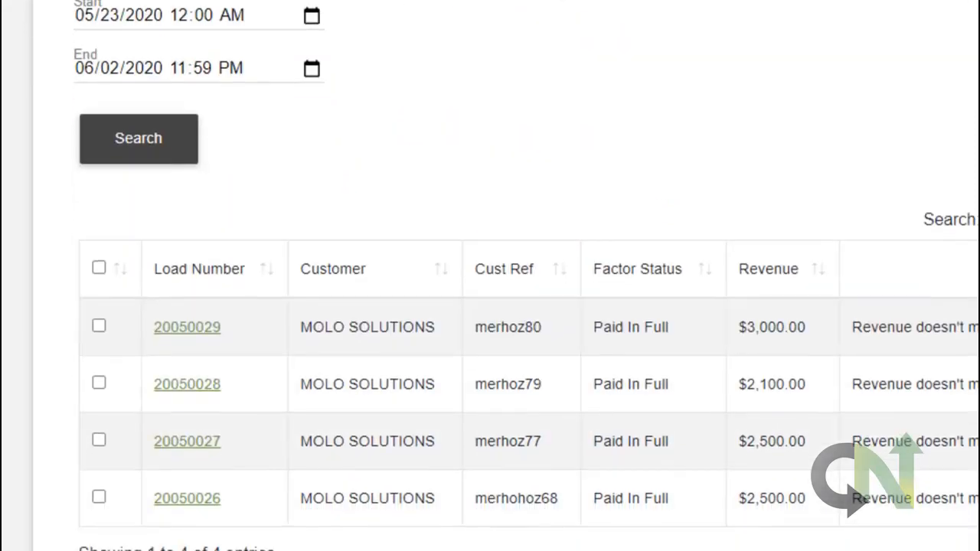
scroll(490, 306, "up", 4)
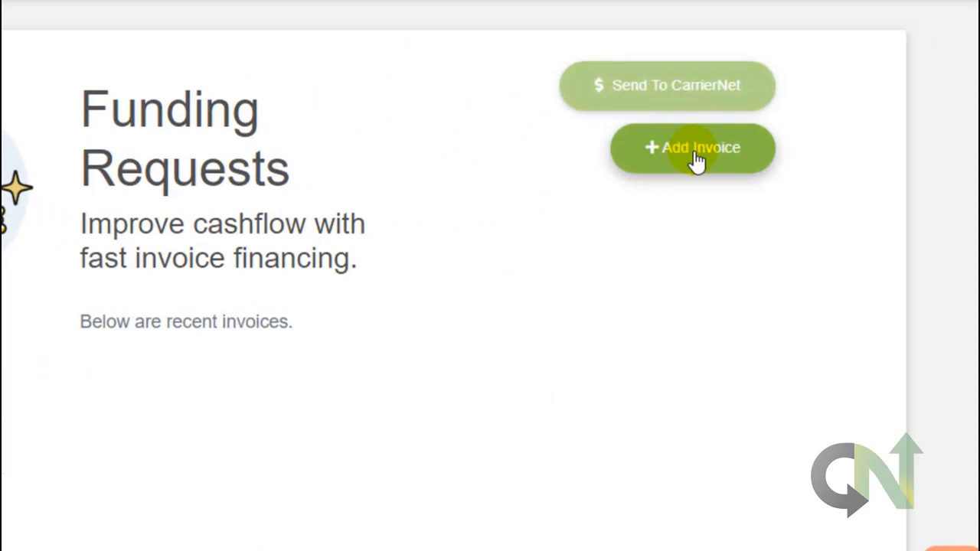
left_click(697, 157)
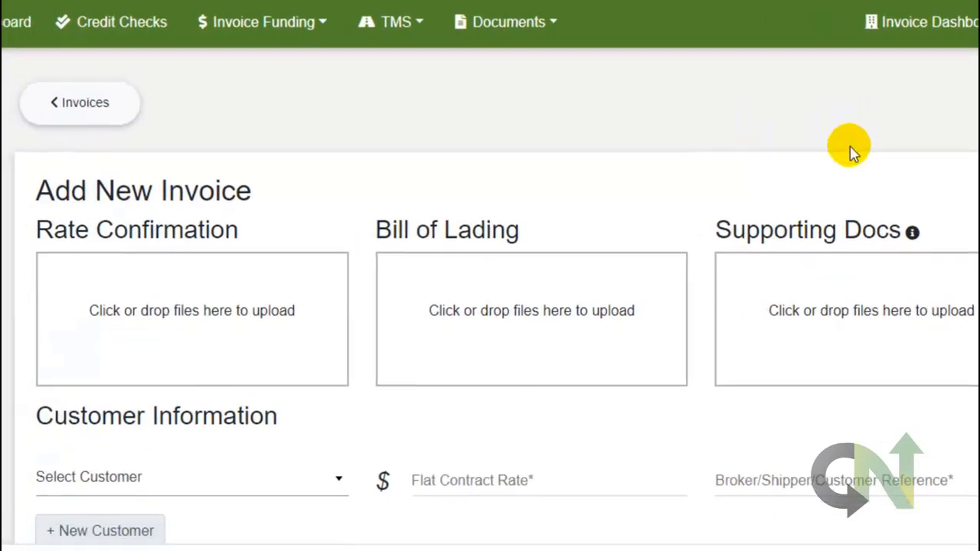
Start a new funding request from the site-wide Invoice Funding options.
left_click(263, 27)
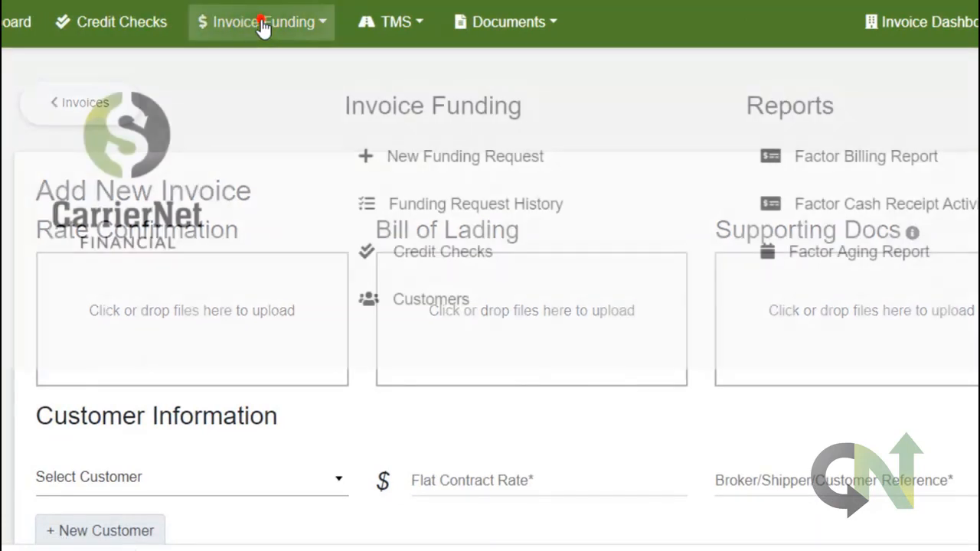
left_click(430, 160)
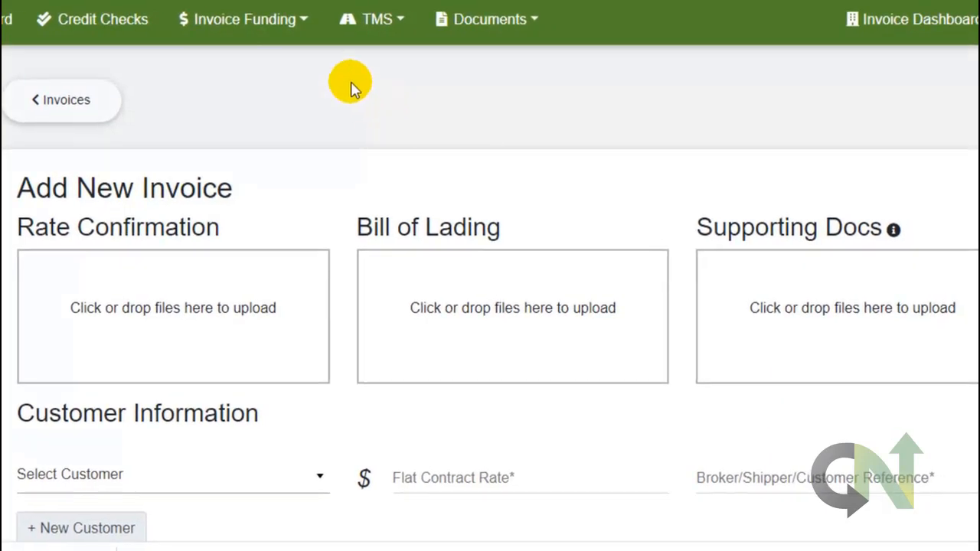
scroll(348, 87, "down", 1)
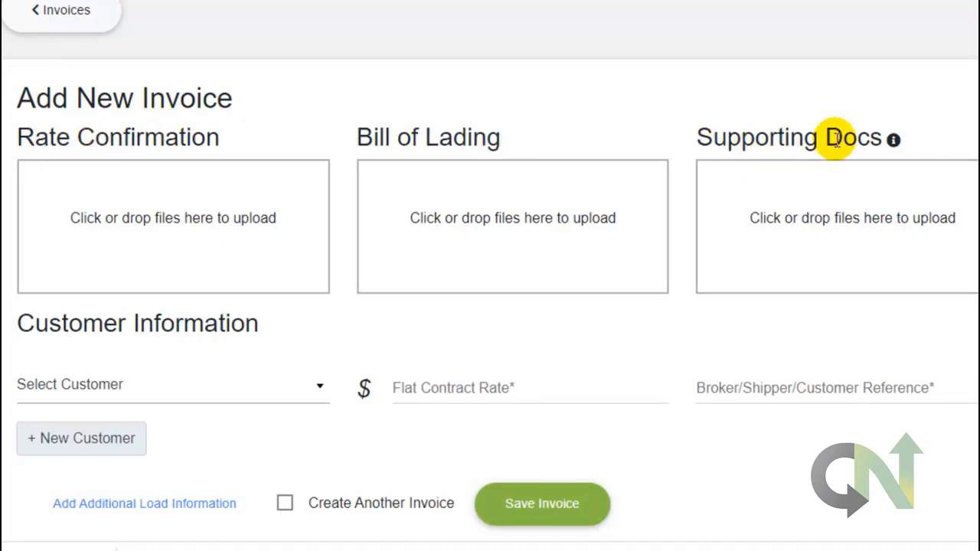
Upload 0005423.pdf from the H: drive as the invoice's rate confirmation.
left_click(146, 224)
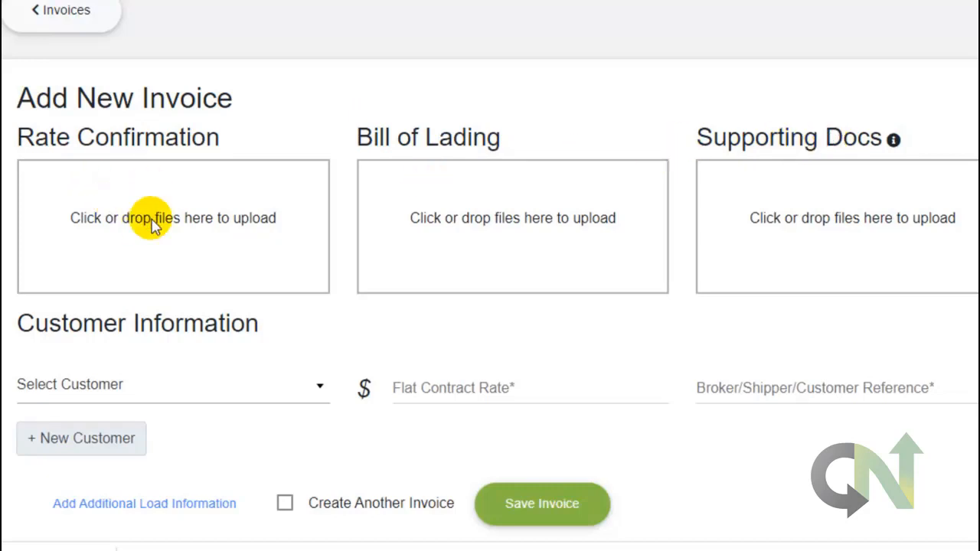
left_click(92, 266)
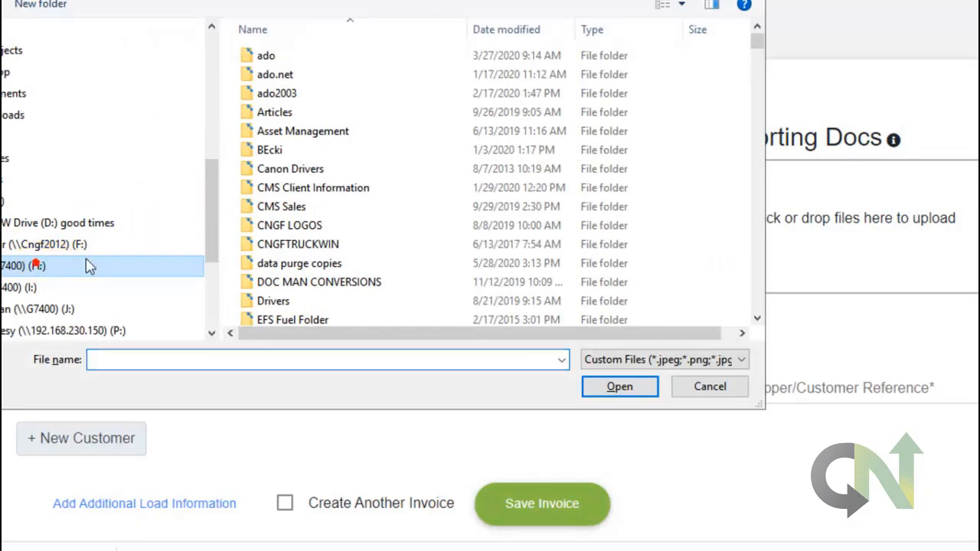
left_click_drag(756, 39, 773, 122)
double_click(285, 227)
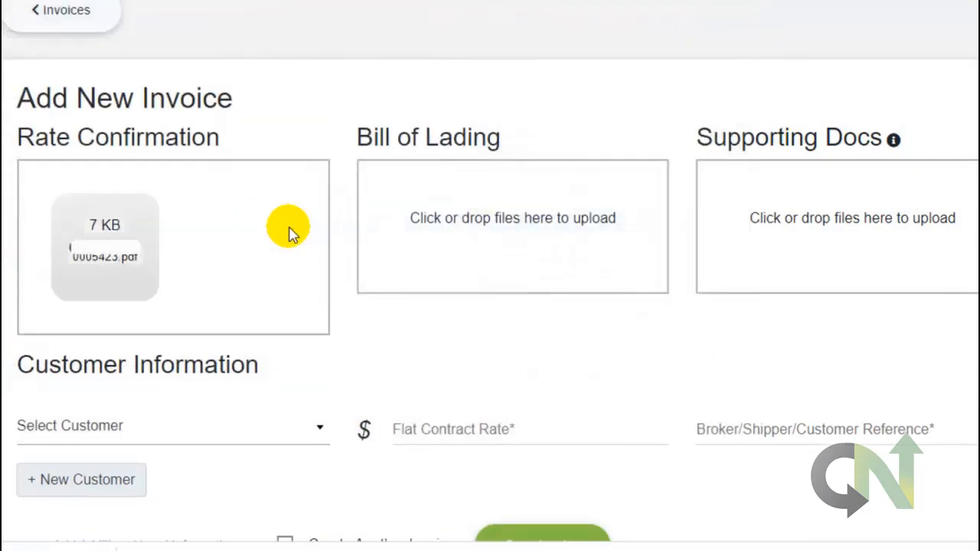
Upload ABXX.pdf from the H: drive as the invoice's bill of lading.
left_click(498, 220)
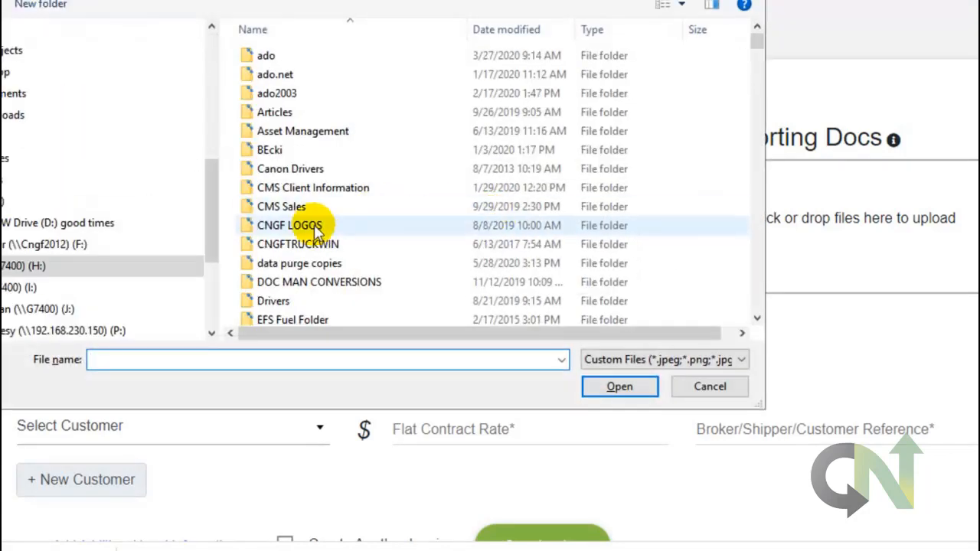
left_click_drag(756, 38, 756, 124)
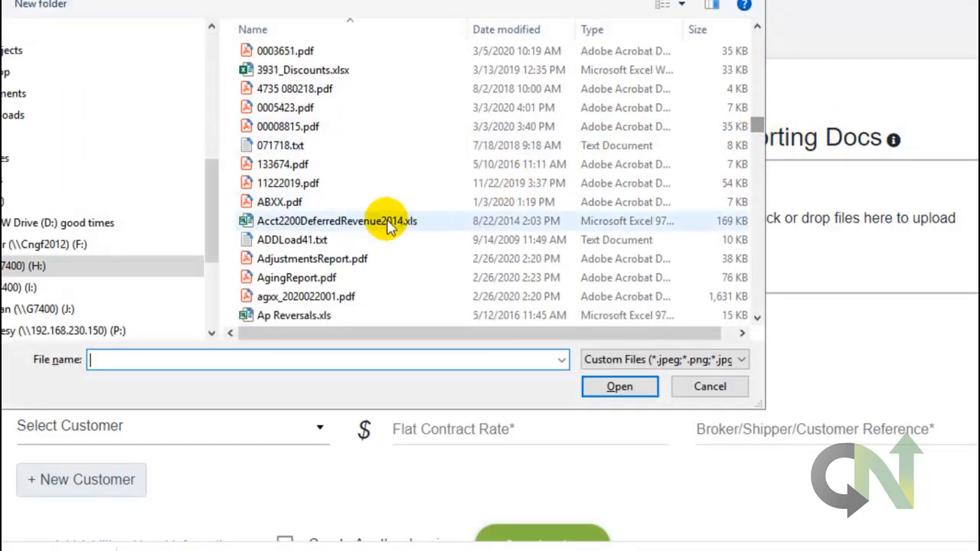
double_click(288, 204)
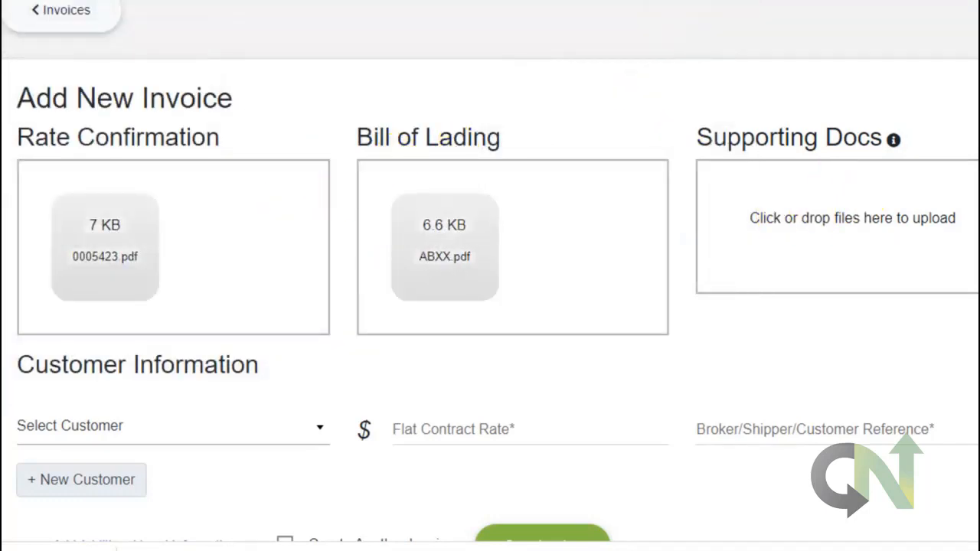
Select BNSF LOGISTICS, LLC - BNSF as the invoice's customer.
scroll(490, 306, "down", 3)
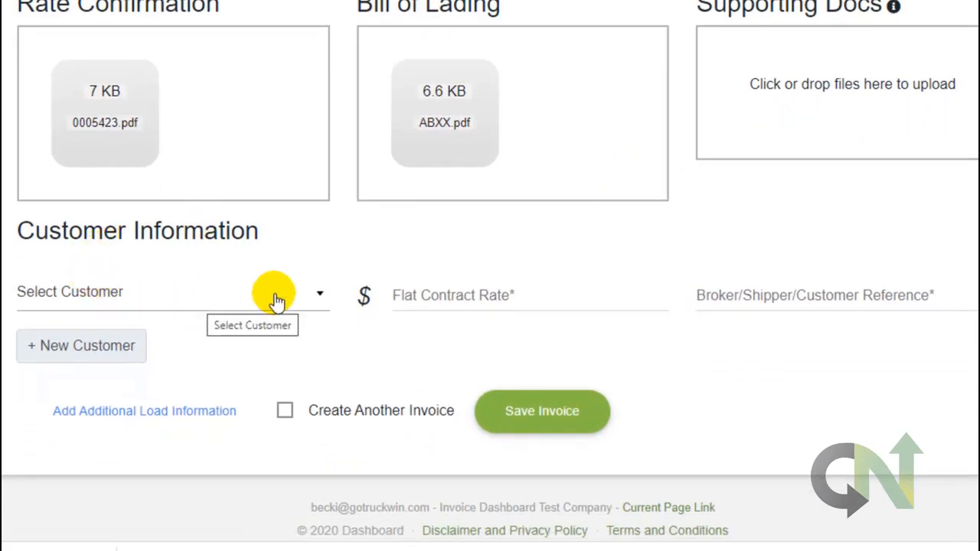
left_click(320, 300)
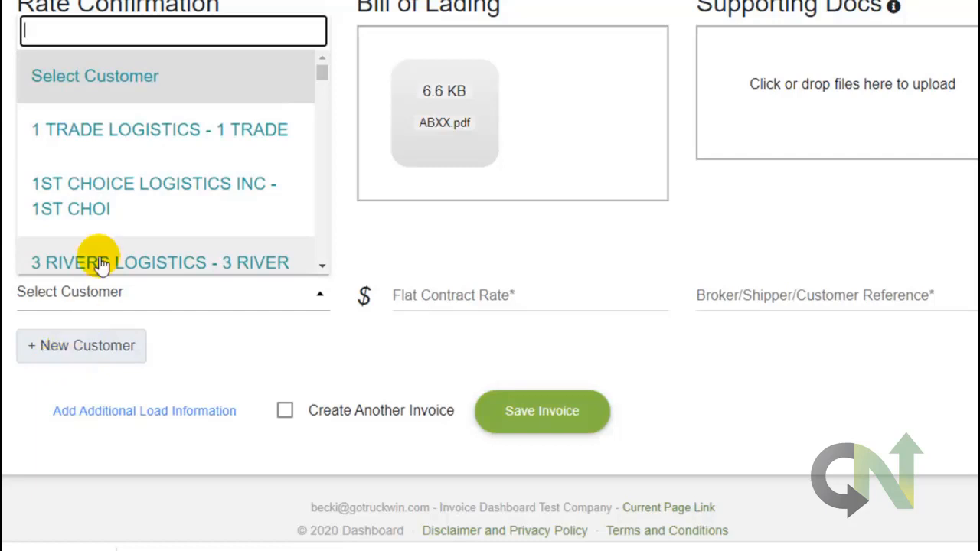
left_click_drag(322, 73, 327, 97)
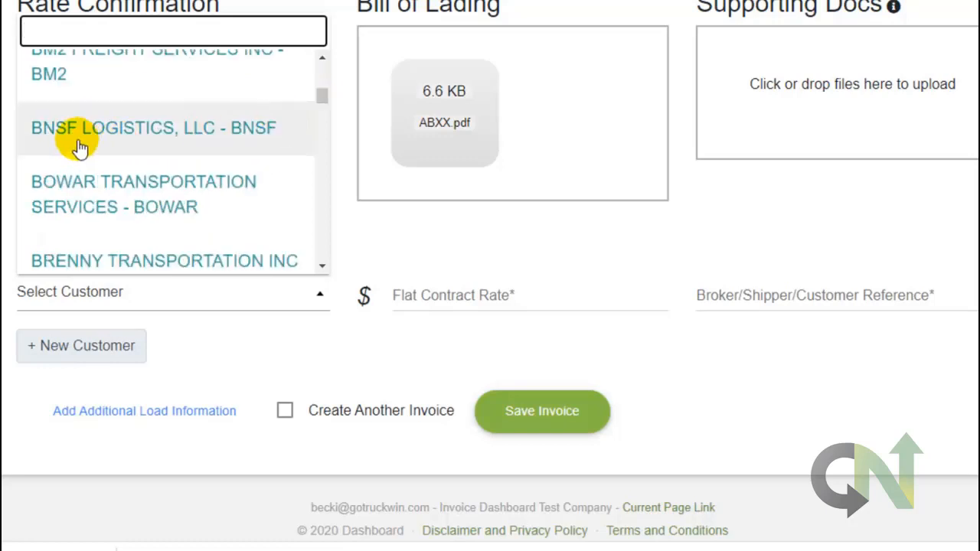
left_click(140, 134)
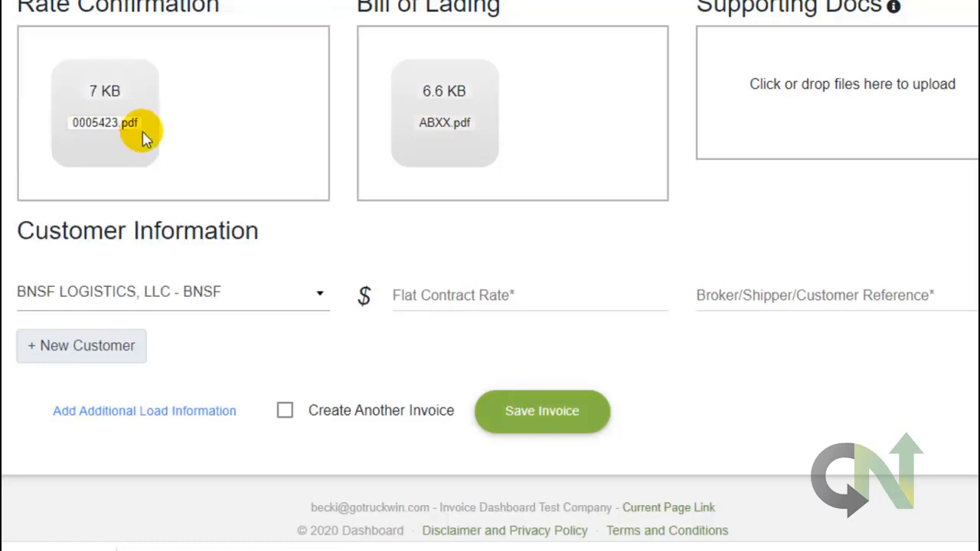
Set the flat contract rate to 2000 and fill in the broker/shipper/customer reference number.
left_click(404, 297)
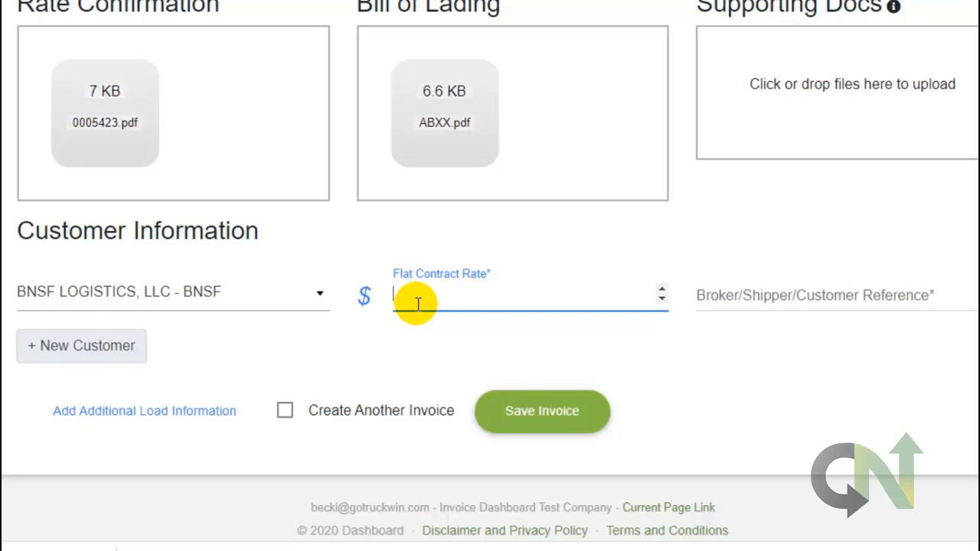
type("2000")
key("Tab")
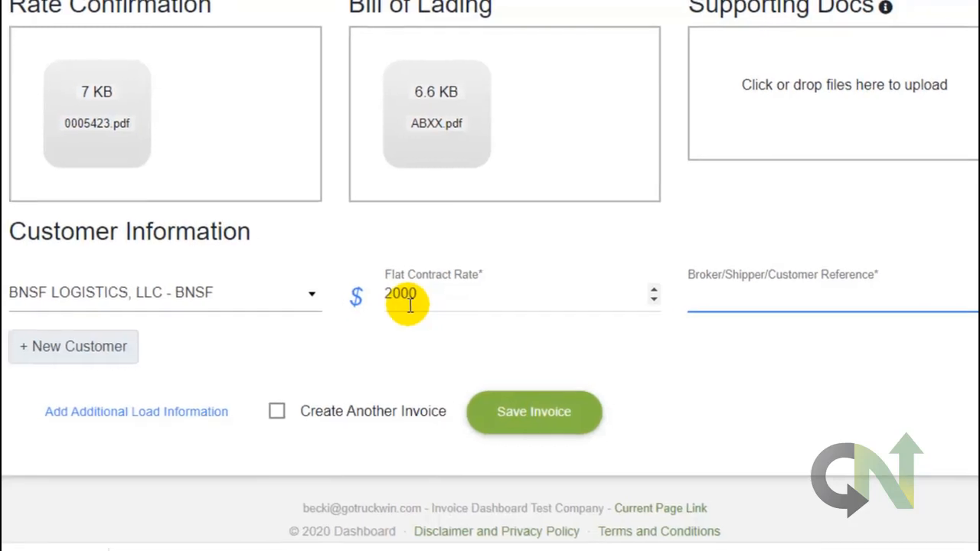
type("98745")
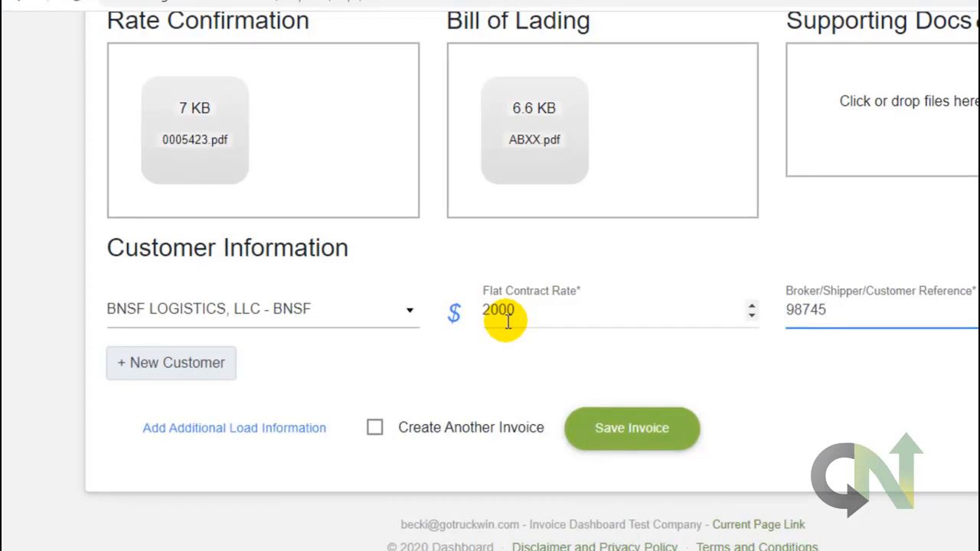
Expand the additional load information and look over its trip status, load number and dispatcher fields.
left_click(241, 433)
scroll(241, 429, "down", 3)
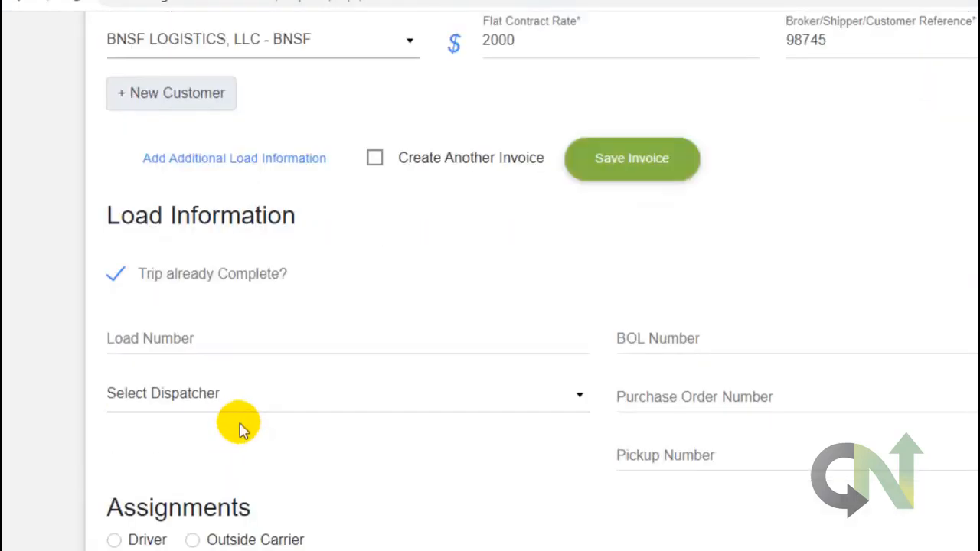
left_click(112, 340)
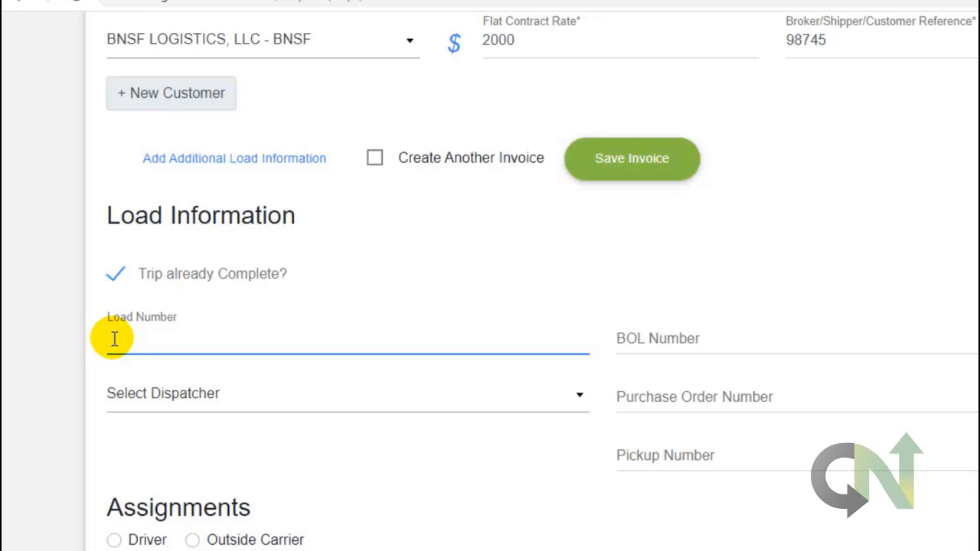
left_click(119, 282)
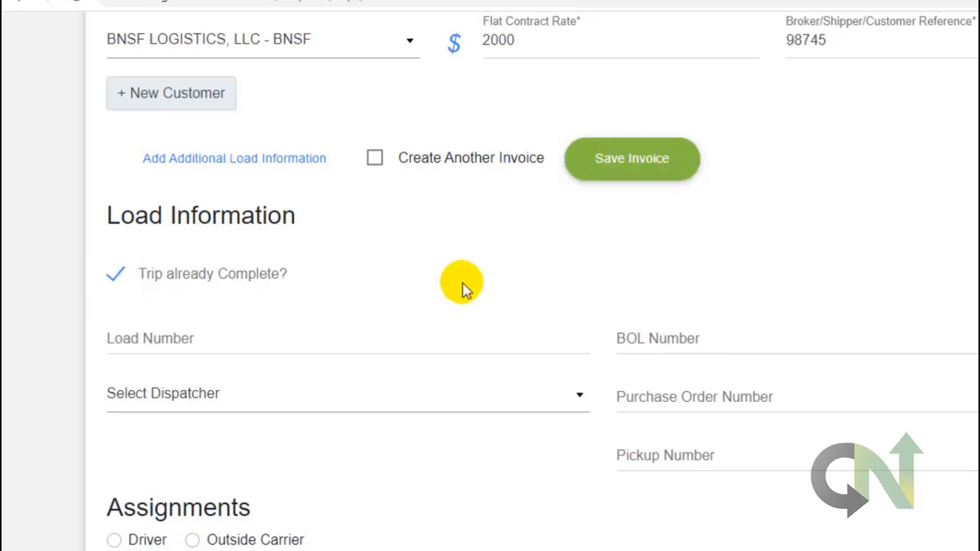
Save the new invoice and review its customer details, contract amount and attached documents.
scroll(475, 282, "up", 5)
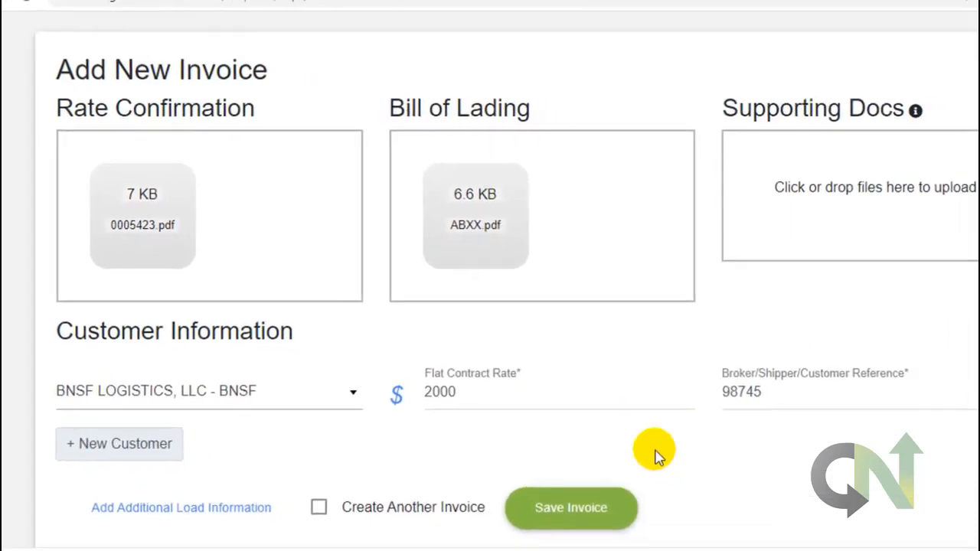
left_click(561, 508)
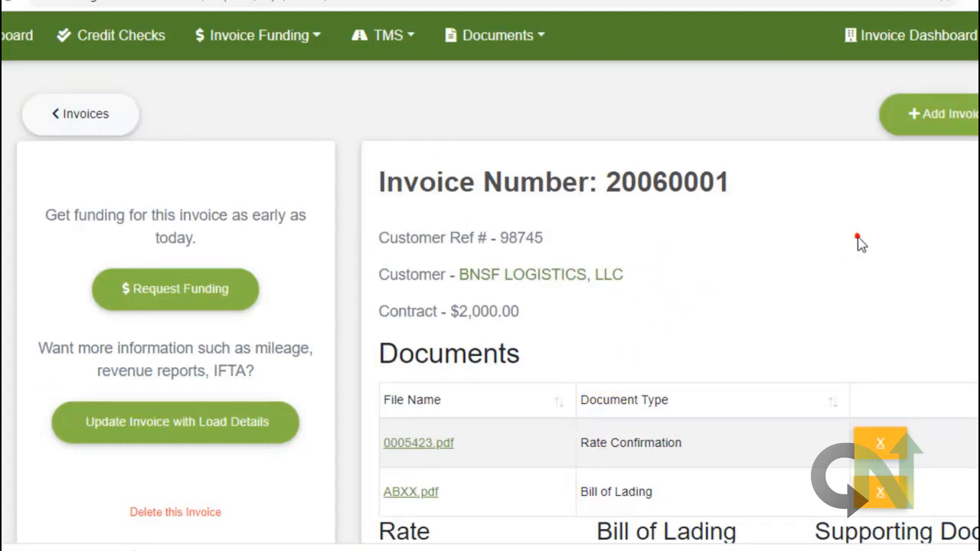
scroll(857, 241, "down", 1)
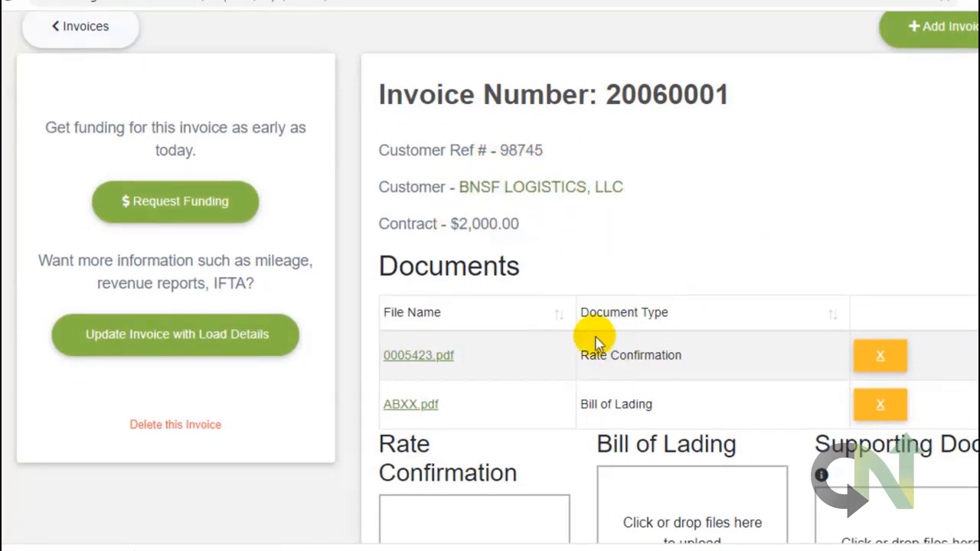
scroll(536, 337, "down", 2)
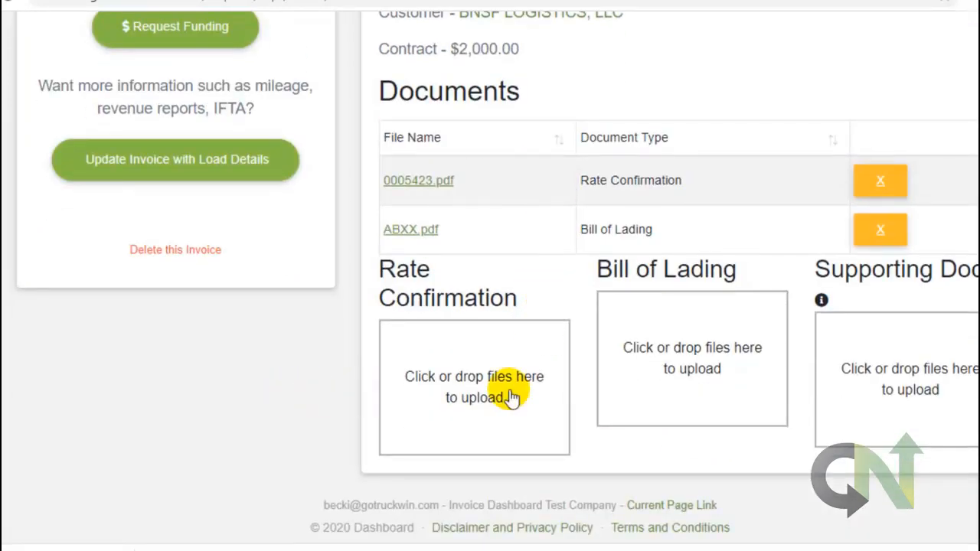
scroll(274, 416, "up", 3)
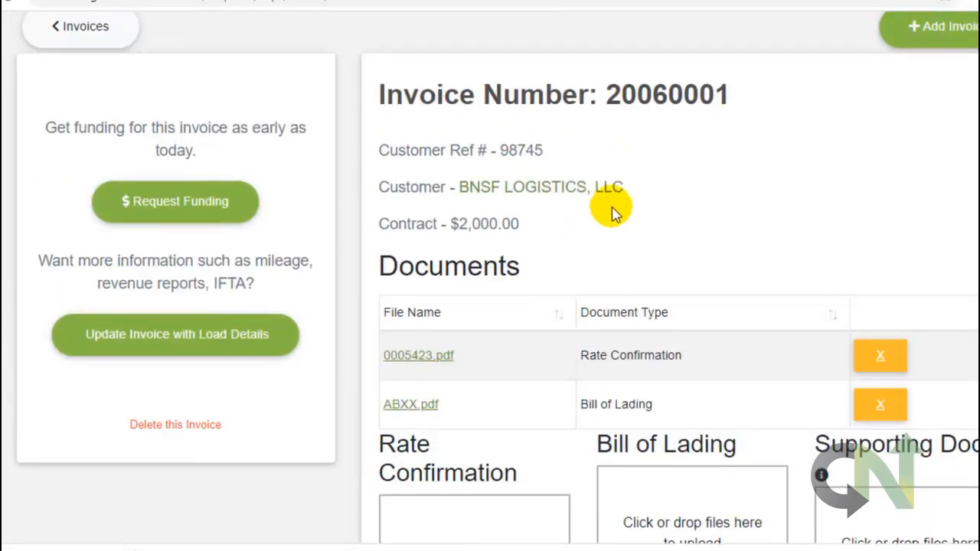
Request funding for the saved invoice, splitting the payment into 1000 by Fleet One and 1000 by ACH.
left_click(196, 204)
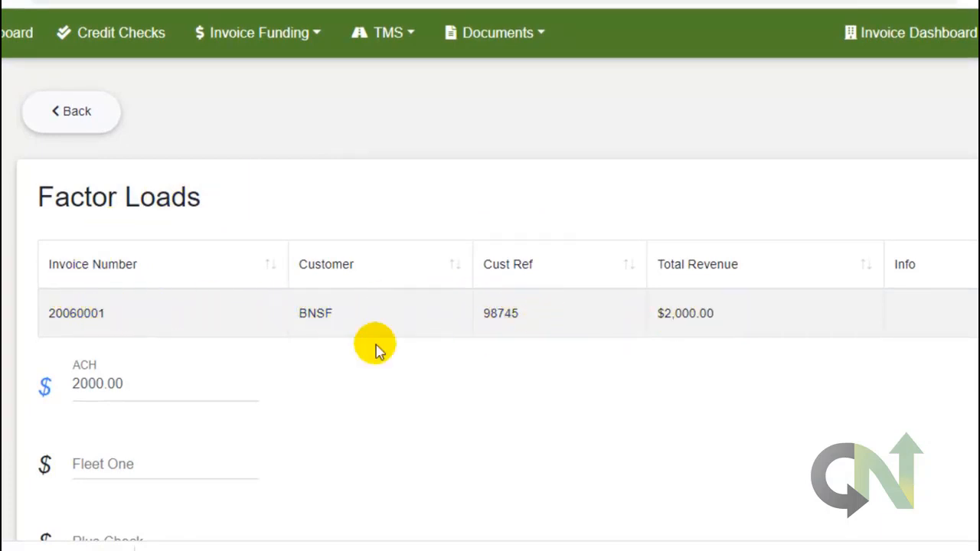
scroll(198, 368, "down", 2)
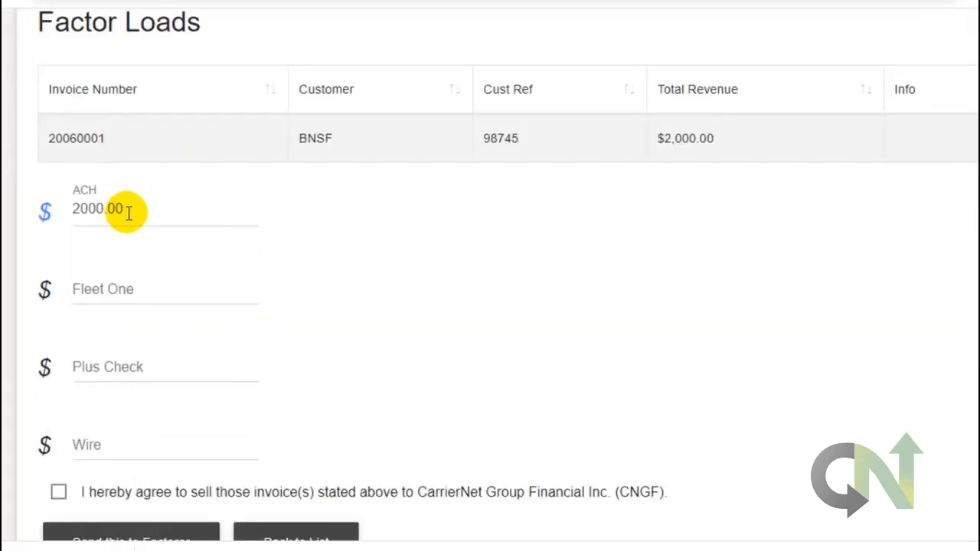
left_click(95, 289)
type("1000")
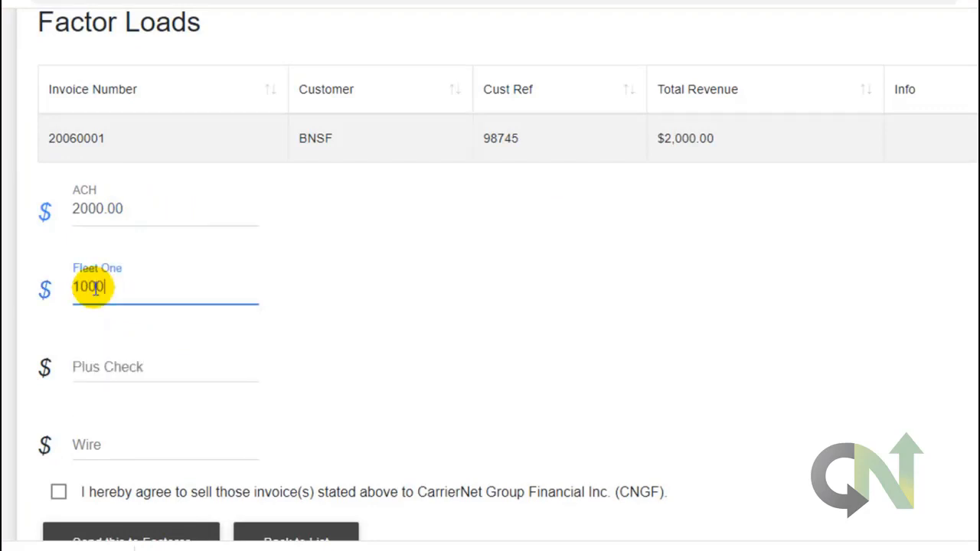
left_click(141, 204)
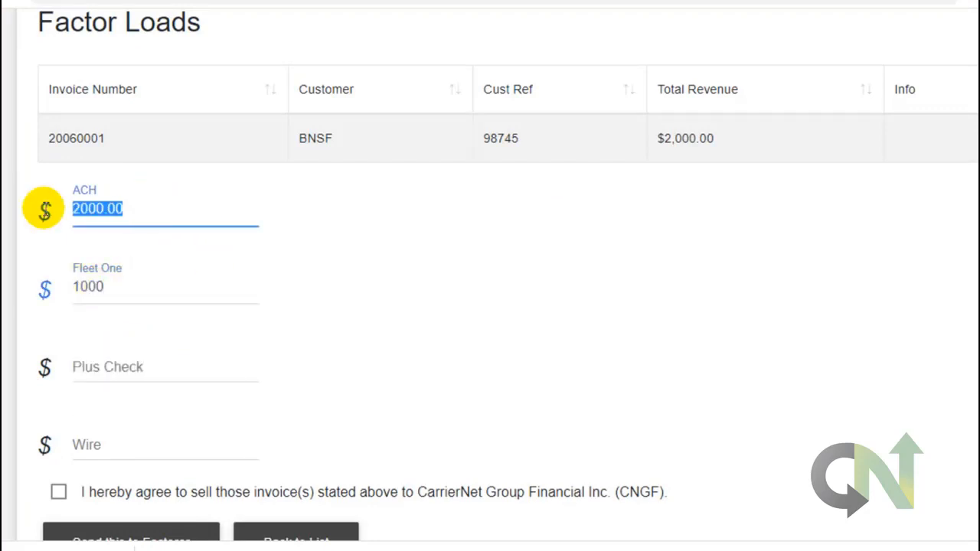
type("1000")
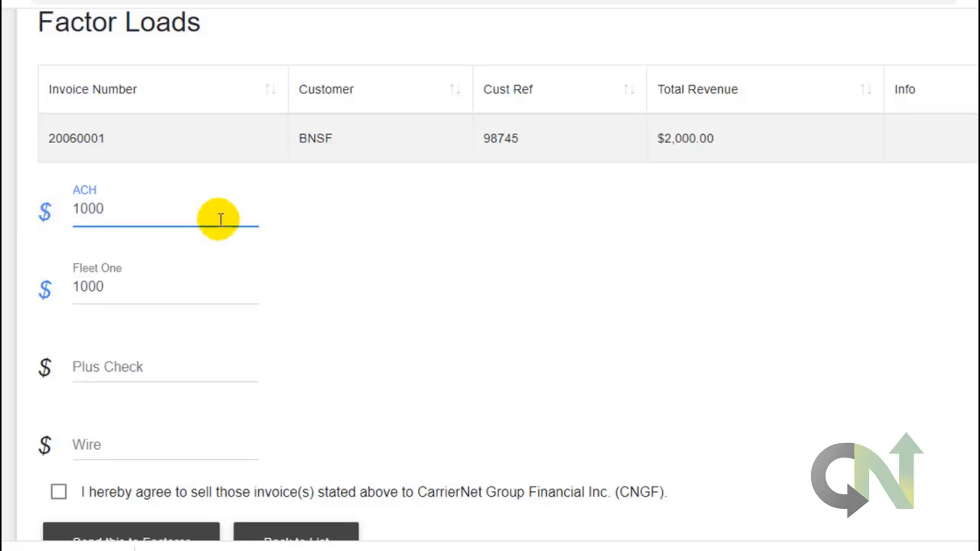
left_click(345, 255)
scroll(345, 255, "down", 3)
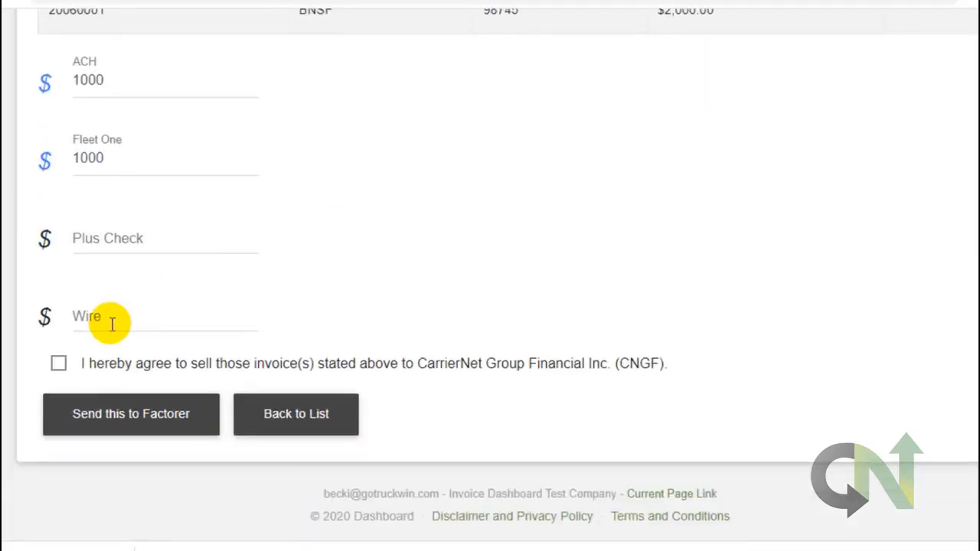
Agree to sell the invoice to CarrierNet Group Financial Inc., and open the funding request history at the recent invoices.
left_click(59, 366)
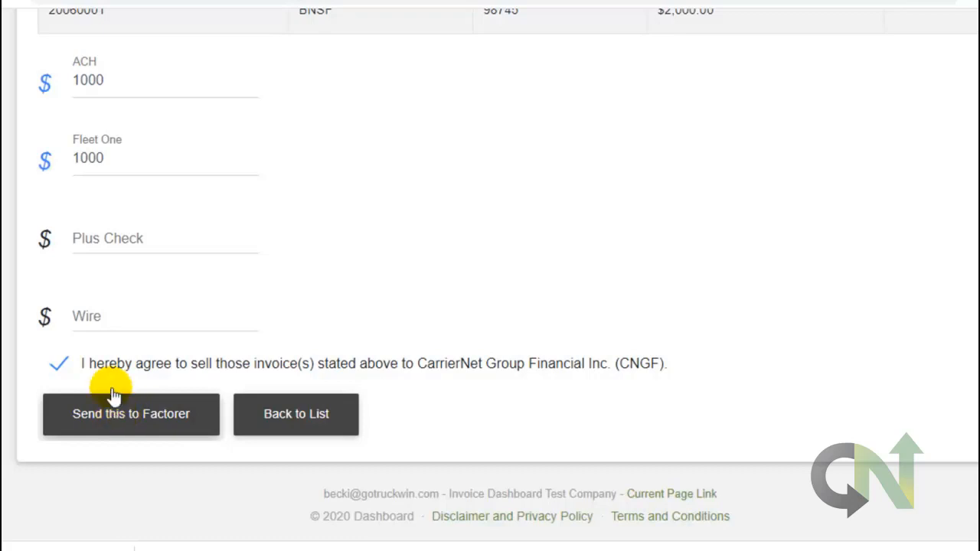
scroll(587, 280, "up", 5)
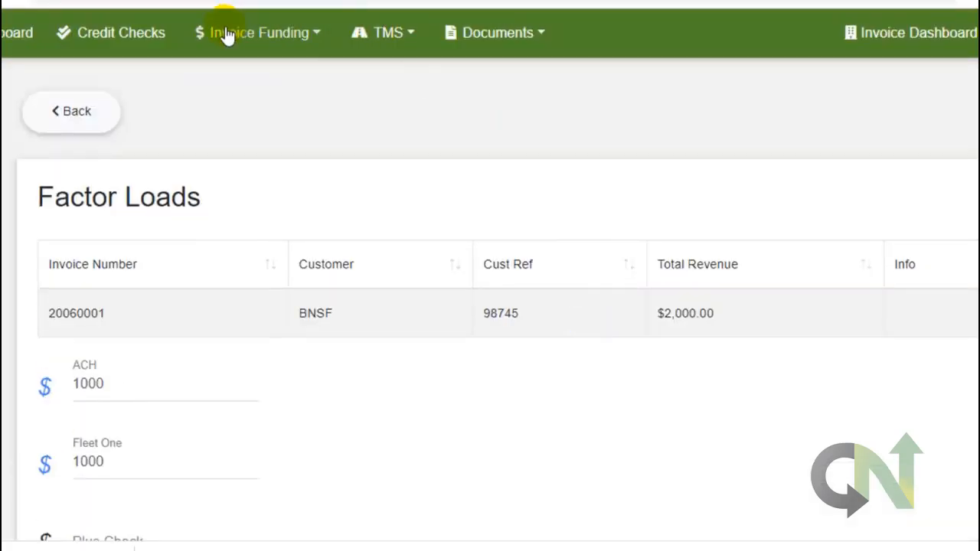
left_click(238, 36)
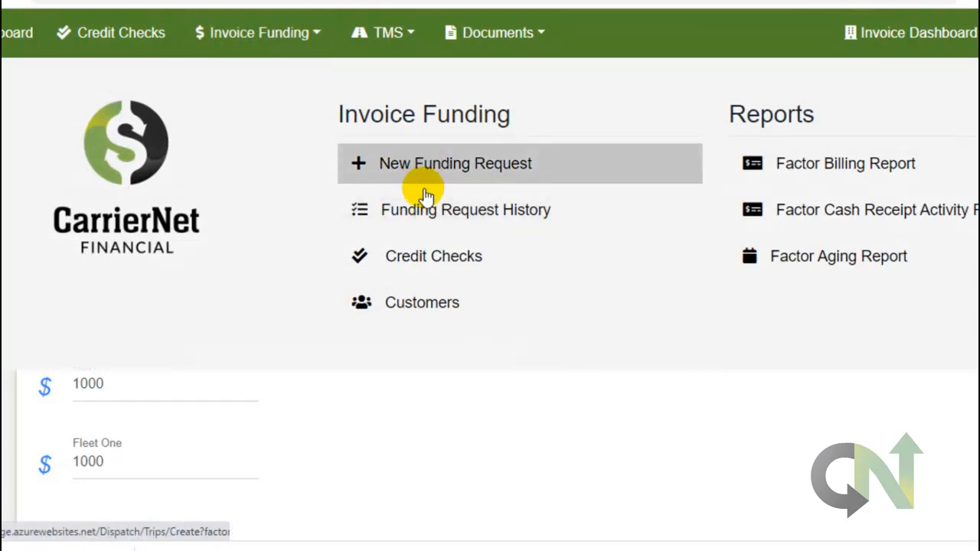
left_click(426, 218)
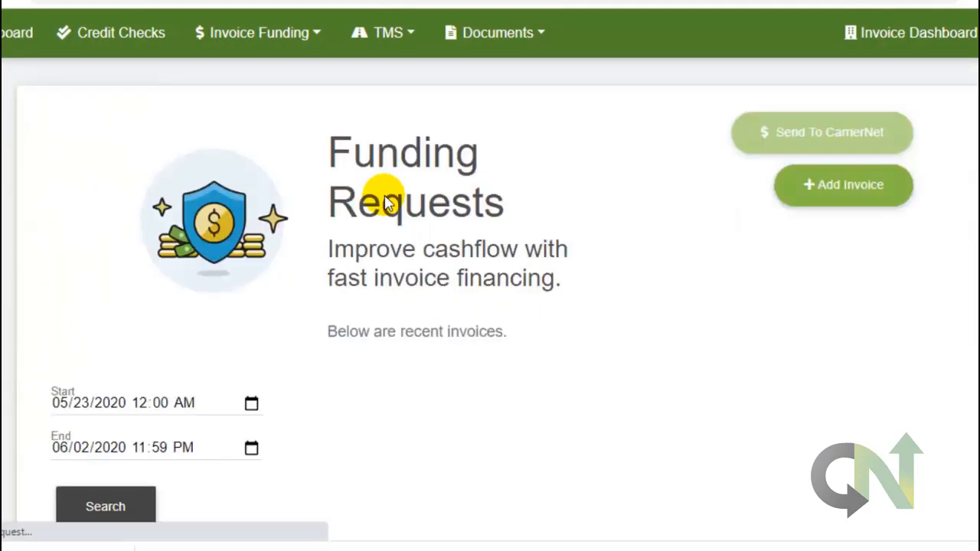
scroll(490, 218, "down", 4)
scroll(496, 222, "down", 1)
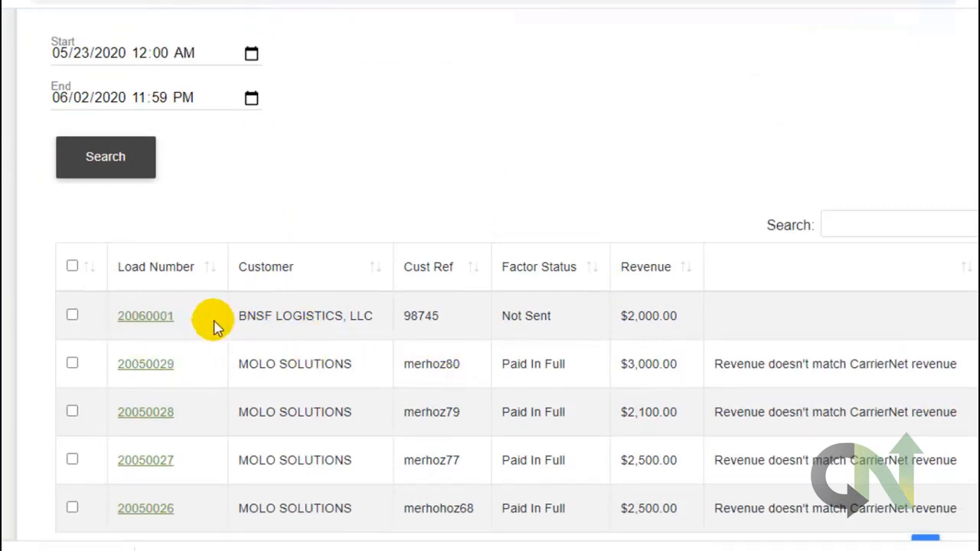
left_click(72, 316)
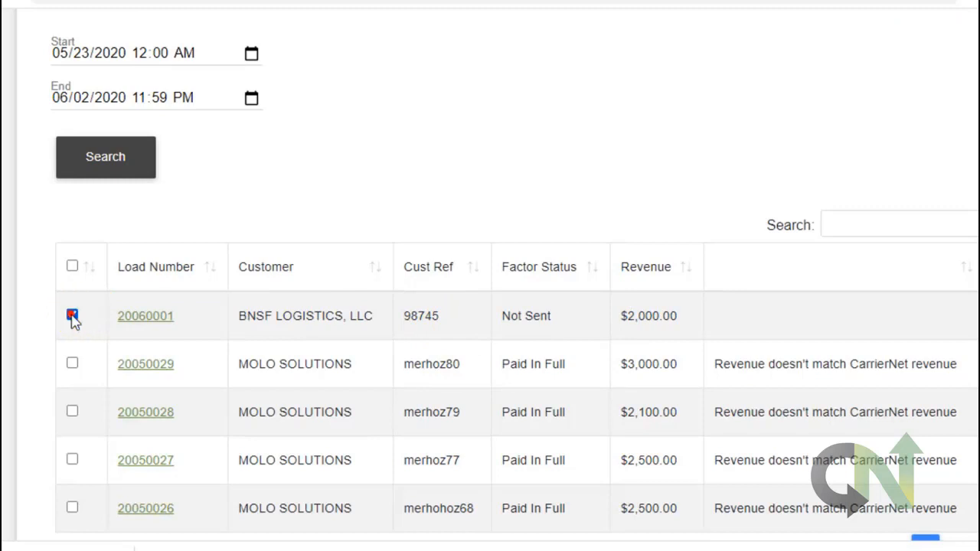
scroll(482, 291, "up", 3)
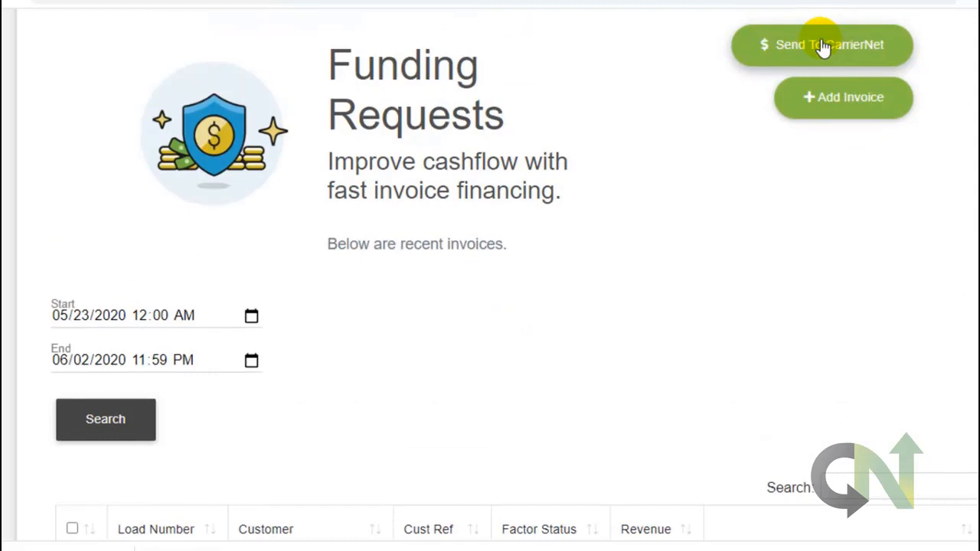
scroll(569, 212, "down", 3)
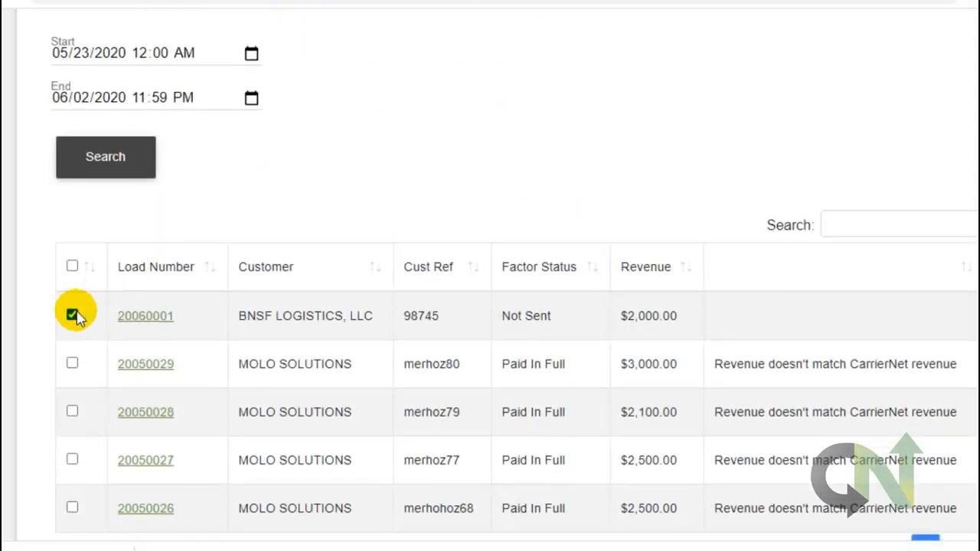
left_click(73, 315)
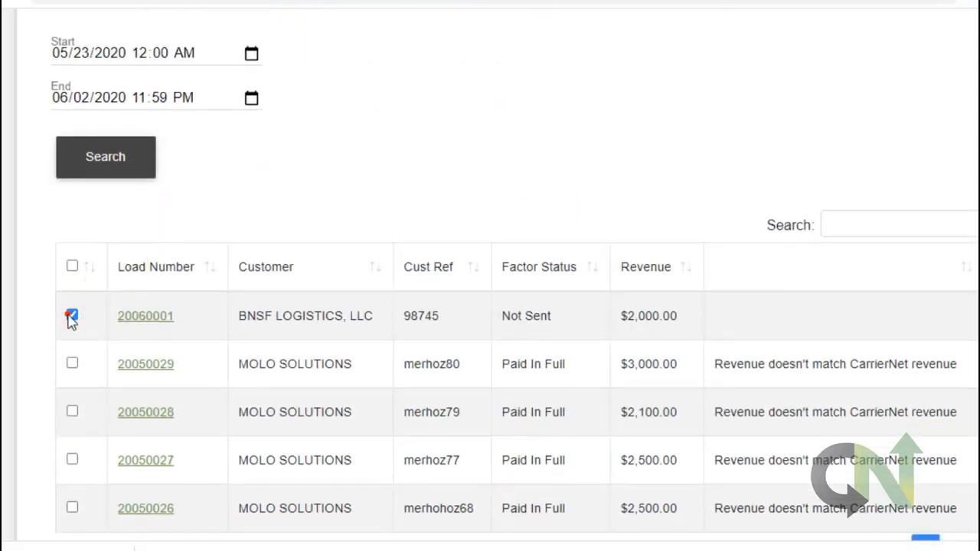
Request funding from the BNSF LOGISTICS, LLC invoice in the list, splitting the payment into 1000 by ACH and 1000 by Fleet One.
left_click(146, 317)
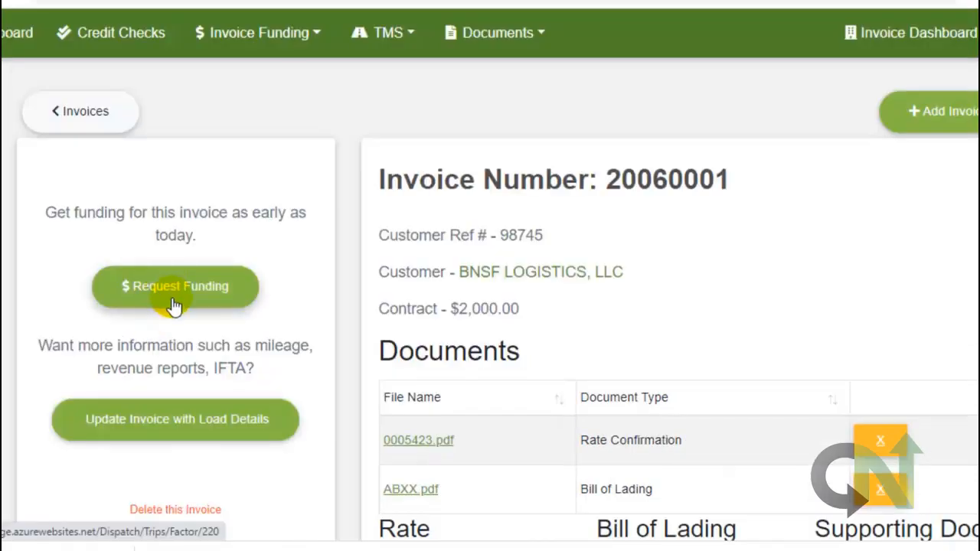
left_click(176, 299)
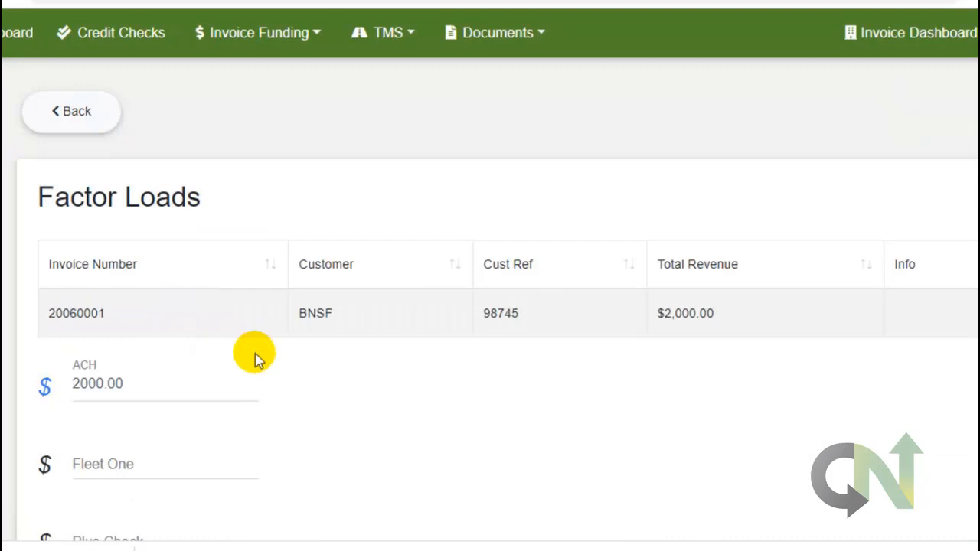
left_click(157, 383)
left_click_drag(160, 383, 21, 392)
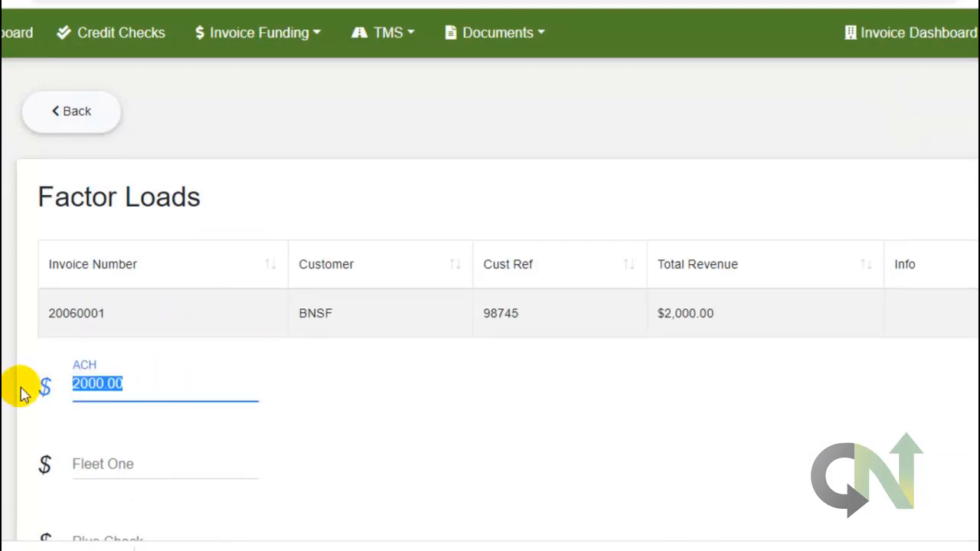
type("1000")
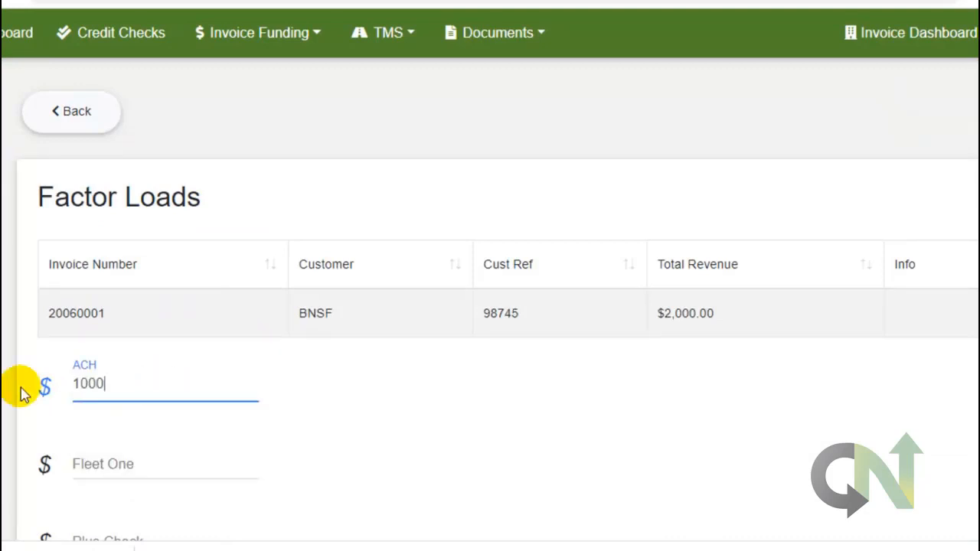
left_click(102, 464)
type("1000")
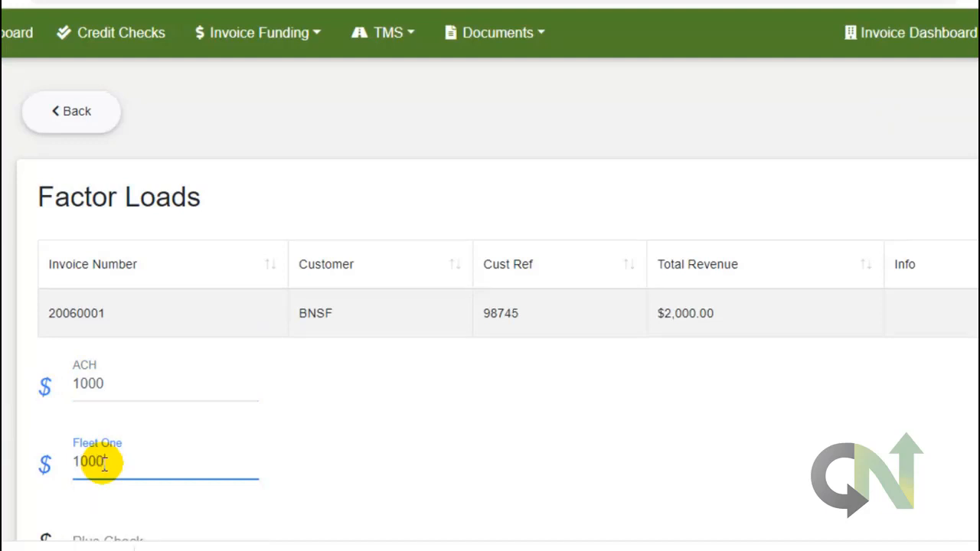
left_click(365, 462)
Accept the agreement to sell the invoice to CarrierNet Group Financial Inc. and send the request to the factorer.
scroll(403, 431, "down", 3)
scroll(184, 364, "down", 2)
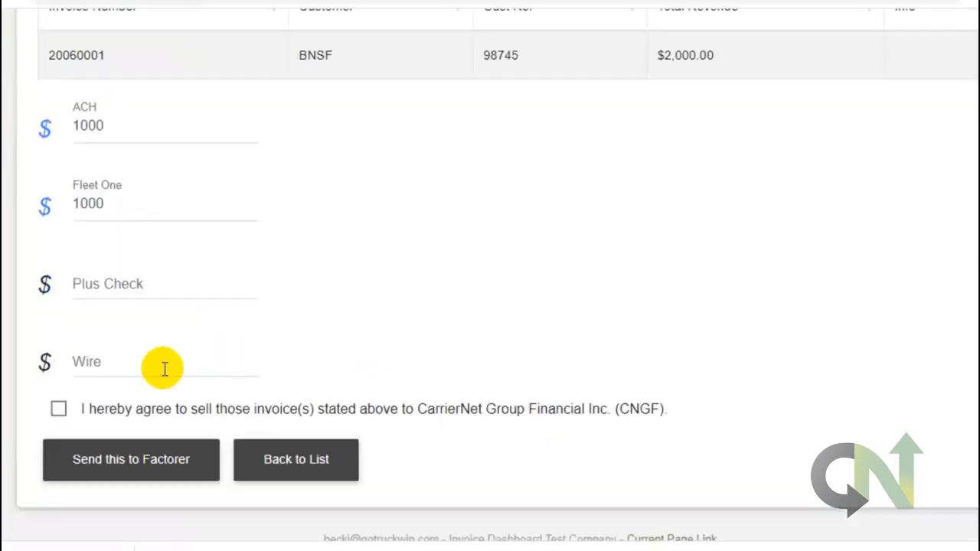
left_click(59, 405)
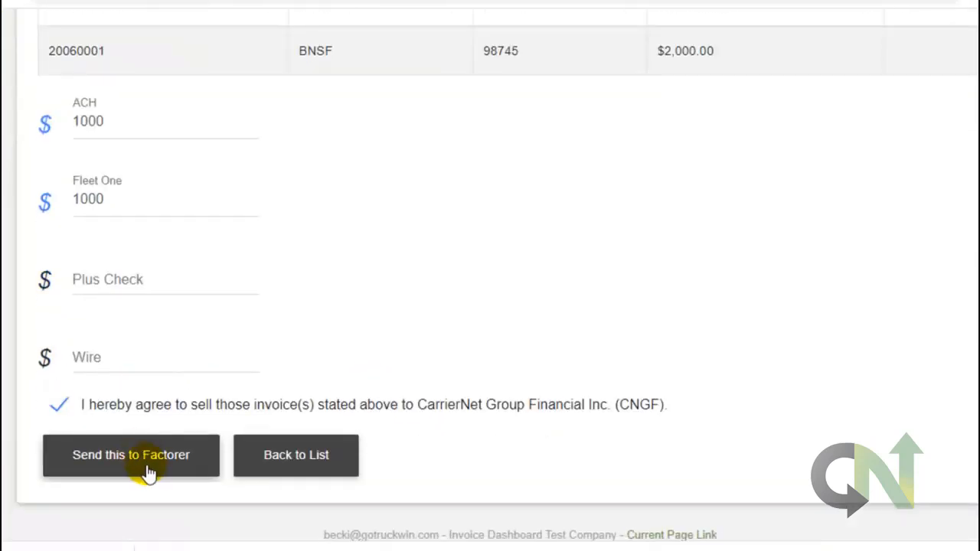
left_click(164, 461)
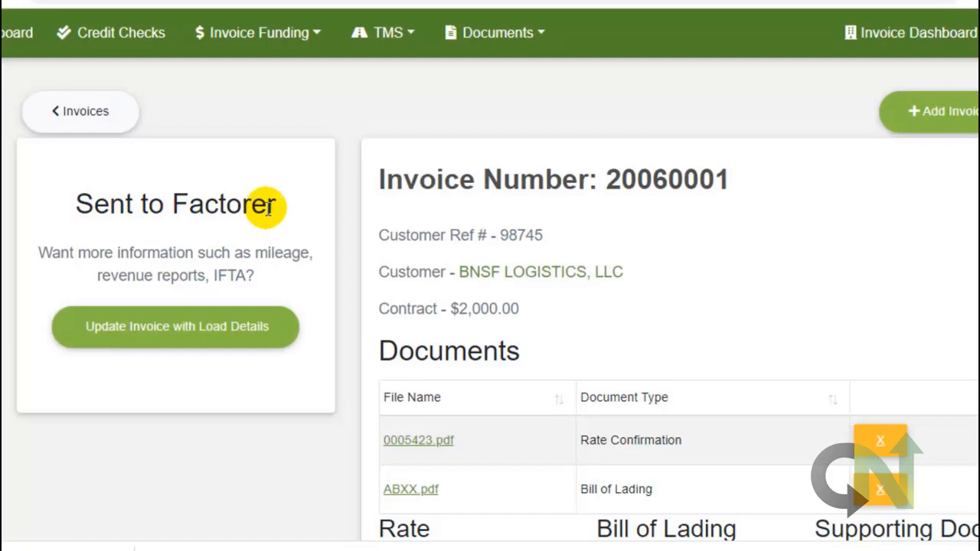
Check the factor status of the submitted BNSF LOGISTICS, LLC invoice in the funding request history.
left_click(251, 34)
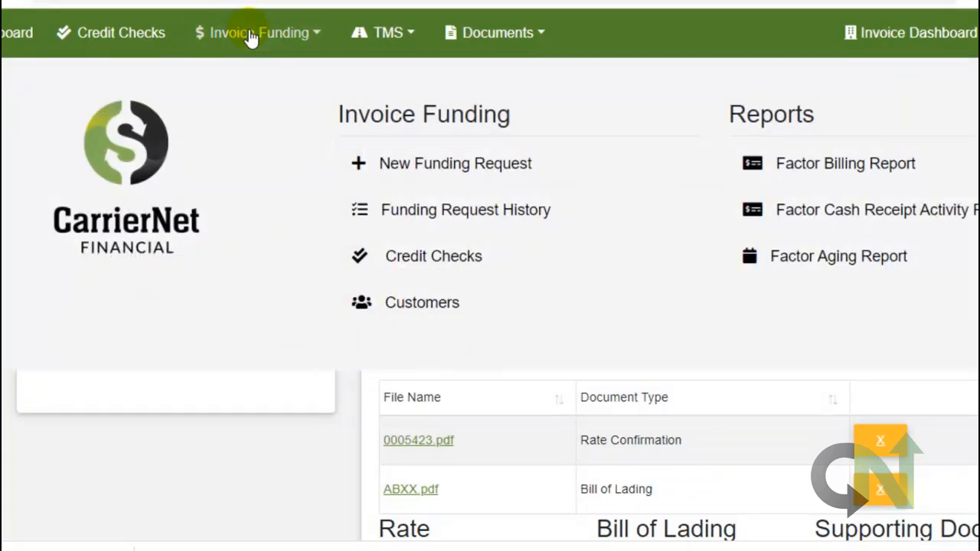
left_click(431, 211)
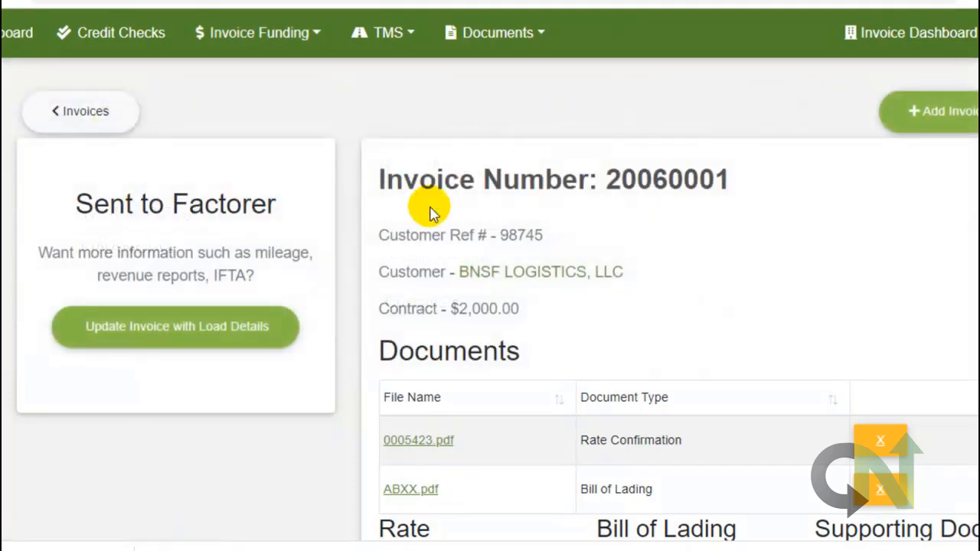
scroll(575, 321, "down", 3)
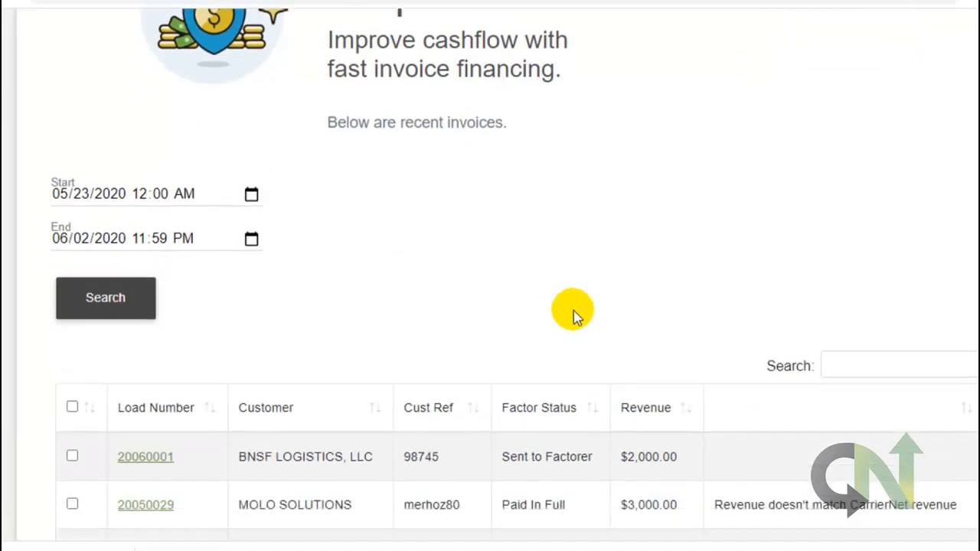
scroll(576, 314, "down", 1)
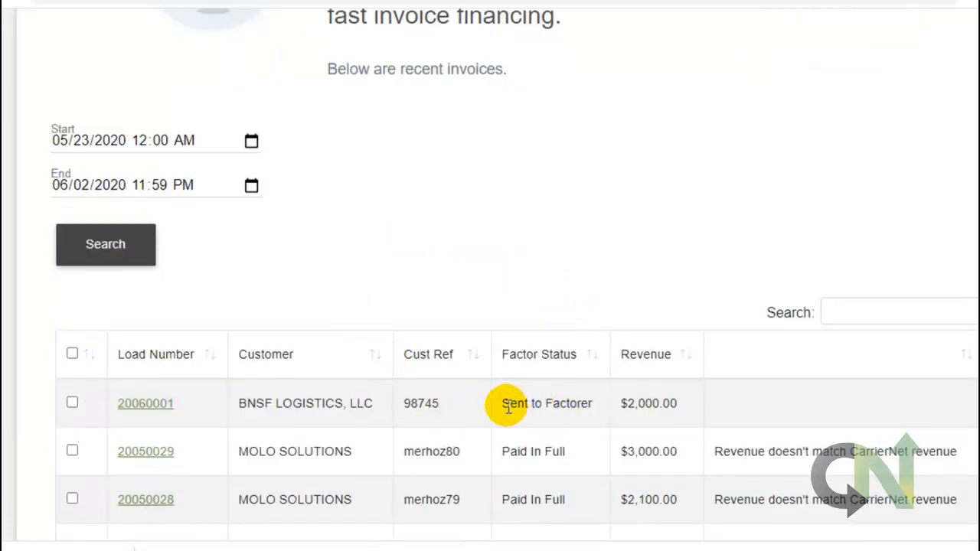